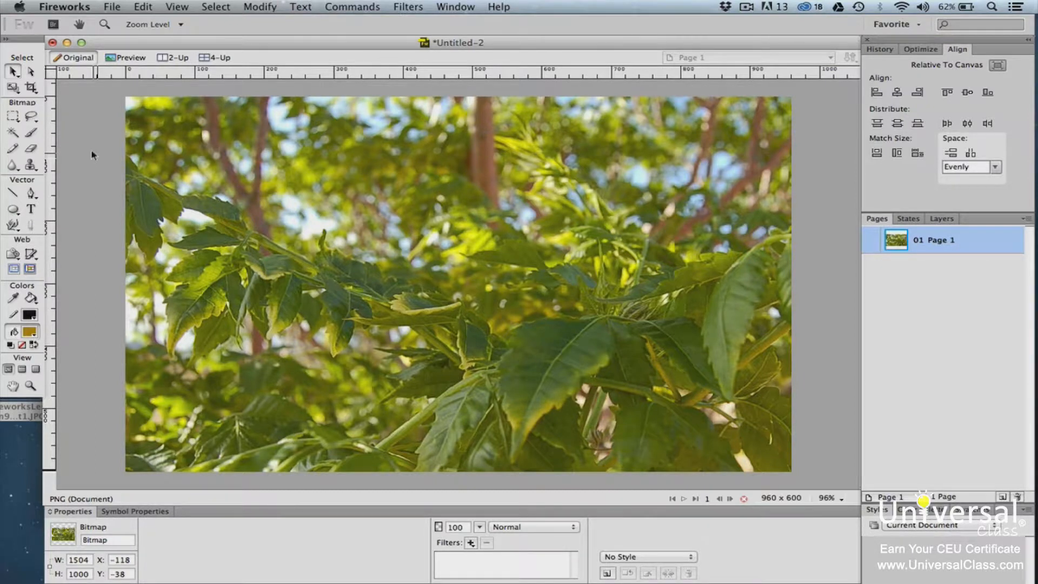
click(110, 7)
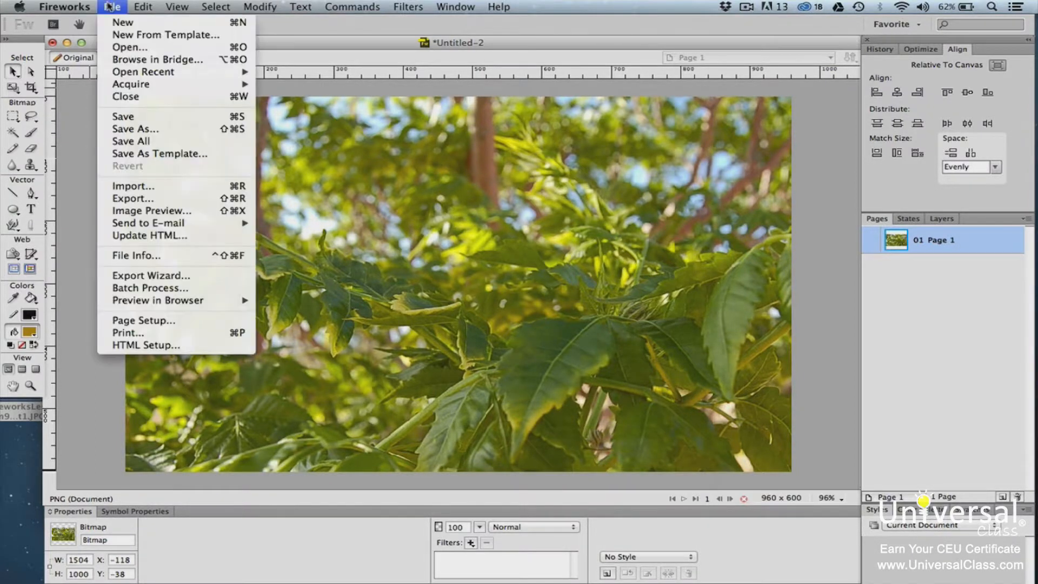
click(143, 130)
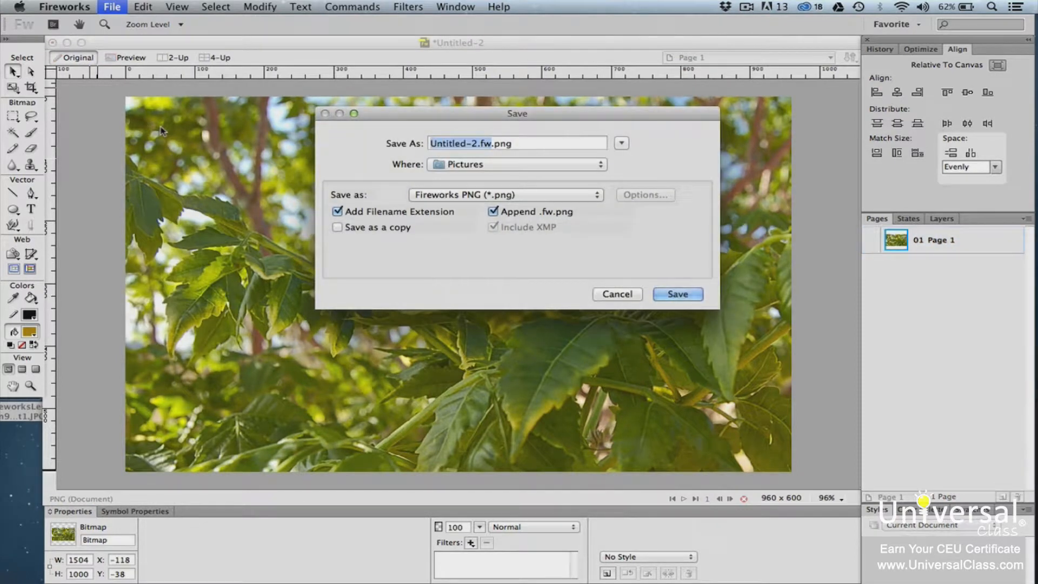
click(598, 195)
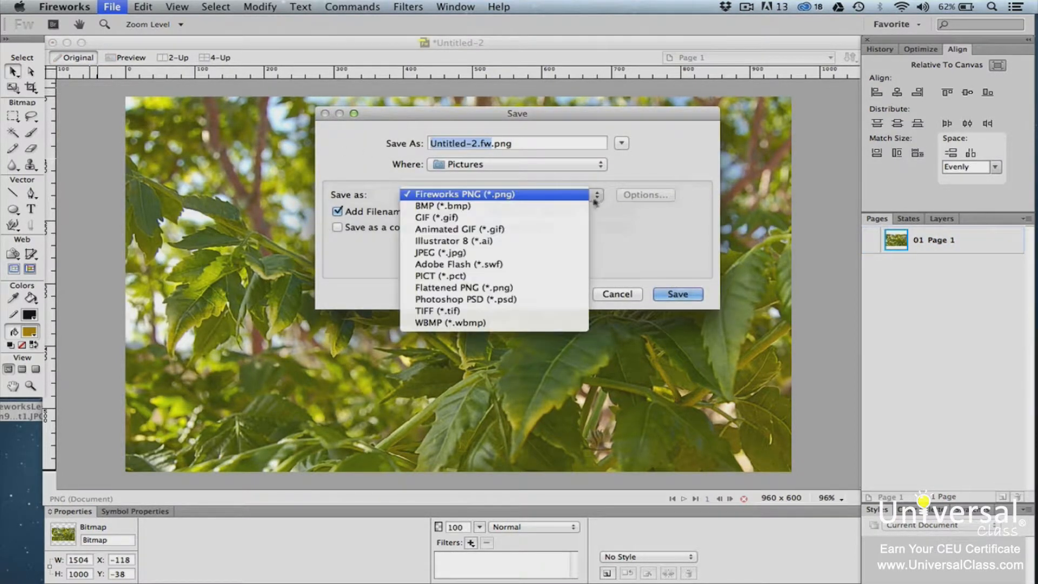
click(581, 219)
click(638, 195)
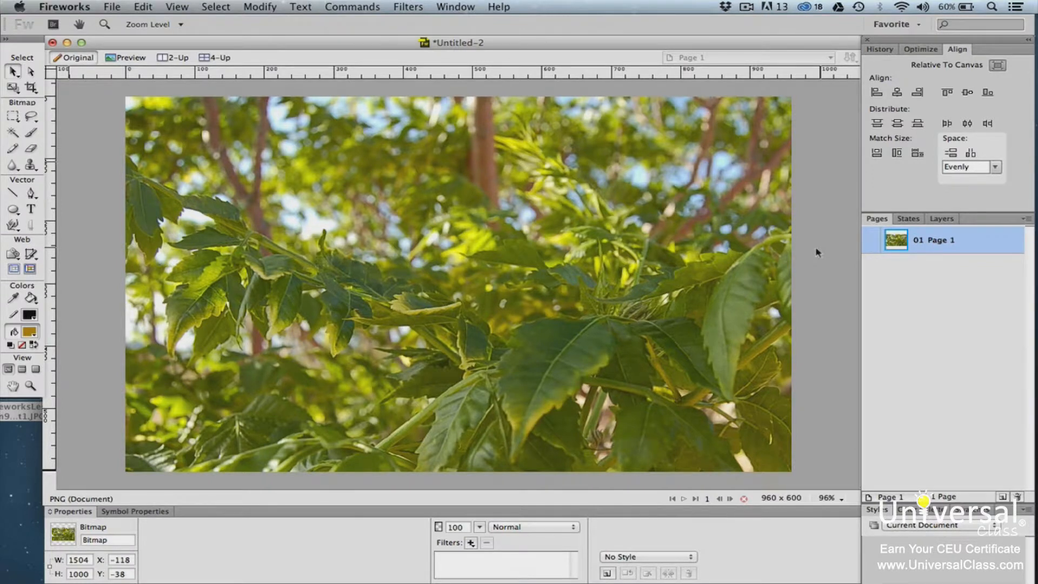
- Preview the leaf image as it would export and apply the GIF Adaptive 256 optimization preset
click(921, 50)
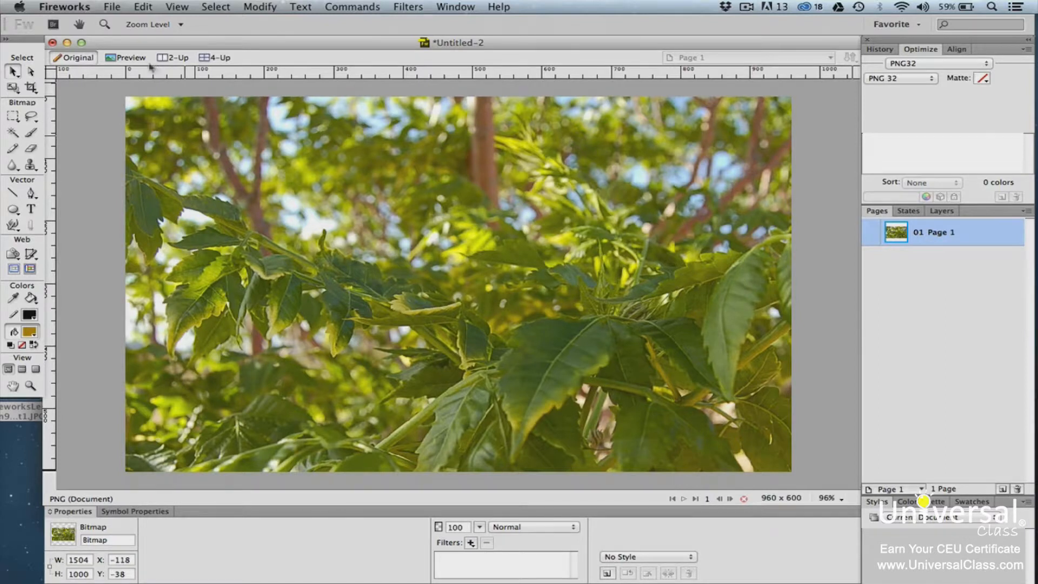
click(135, 59)
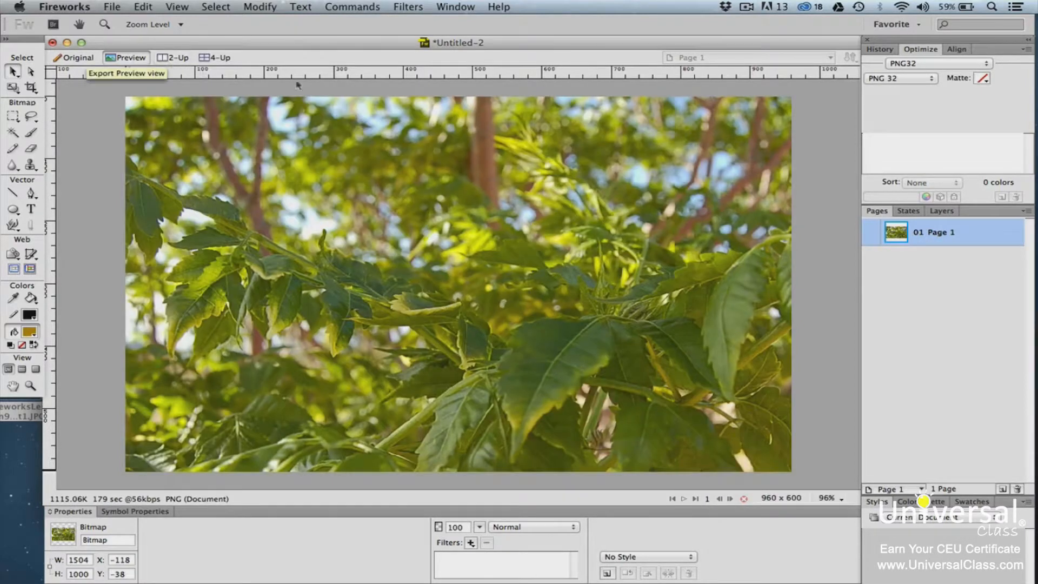
click(932, 80)
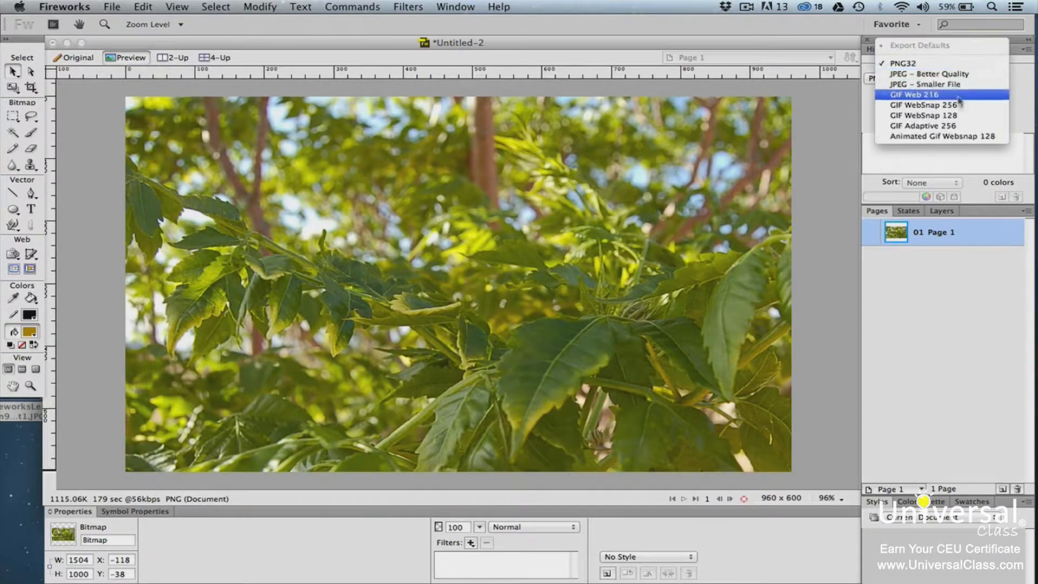
click(962, 127)
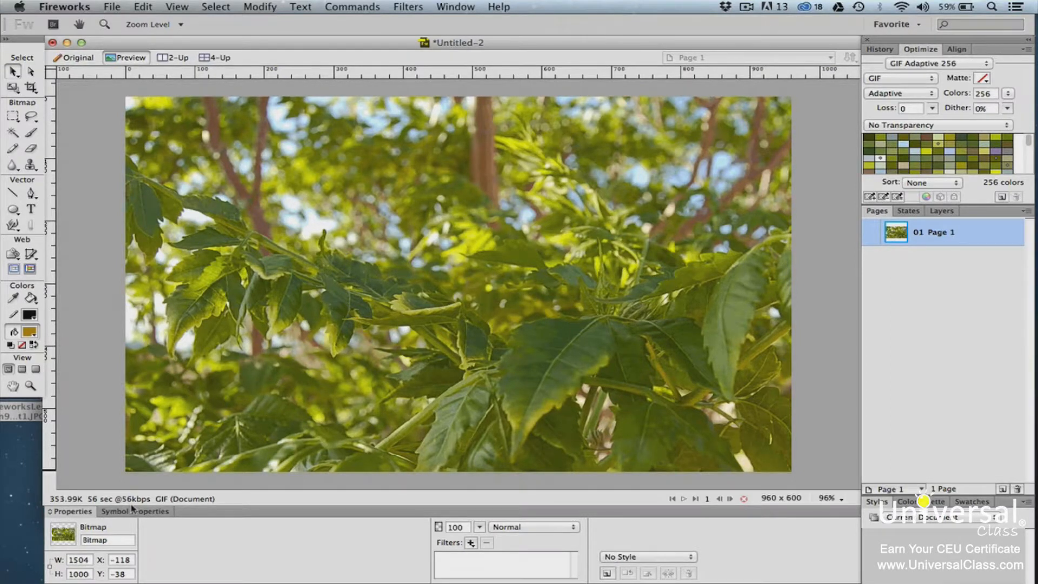
- Change the image's optimization preset to Animated GIF WebSnap 128
click(987, 64)
click(986, 64)
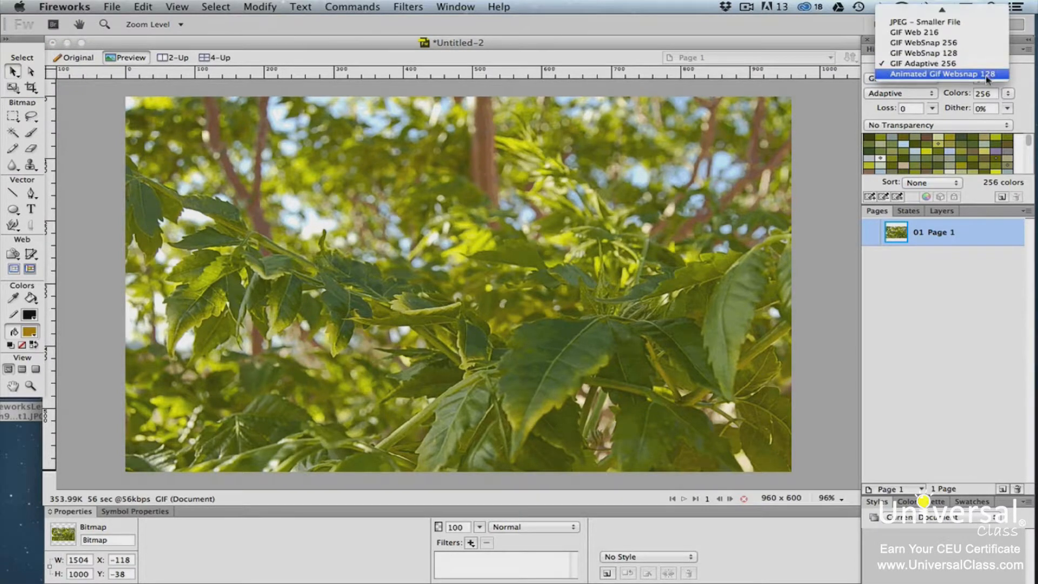
click(986, 76)
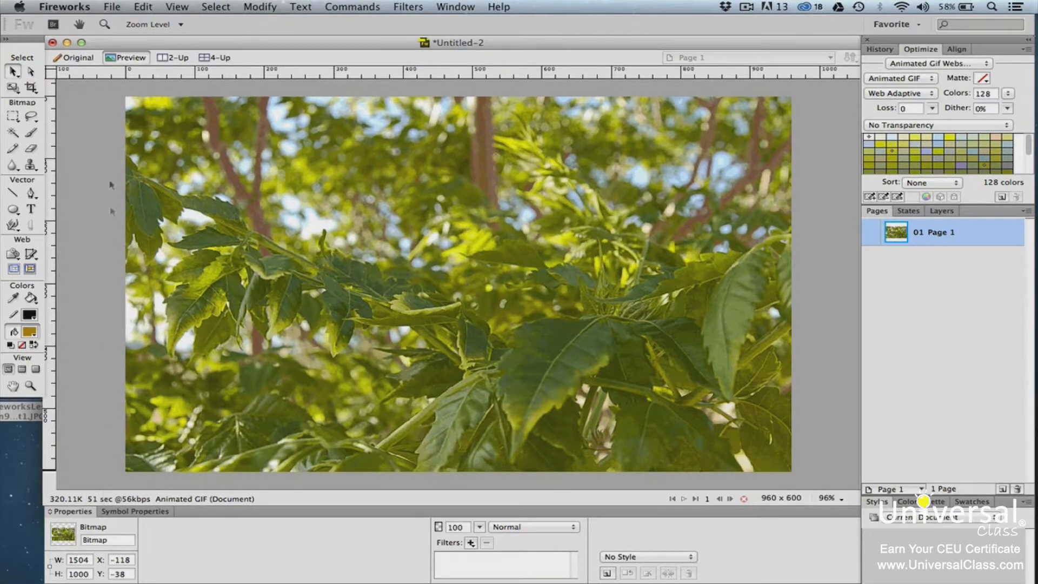
- Compare the original and the optimized image side by side in the 2-Up preview, including the far side of the picture
click(177, 57)
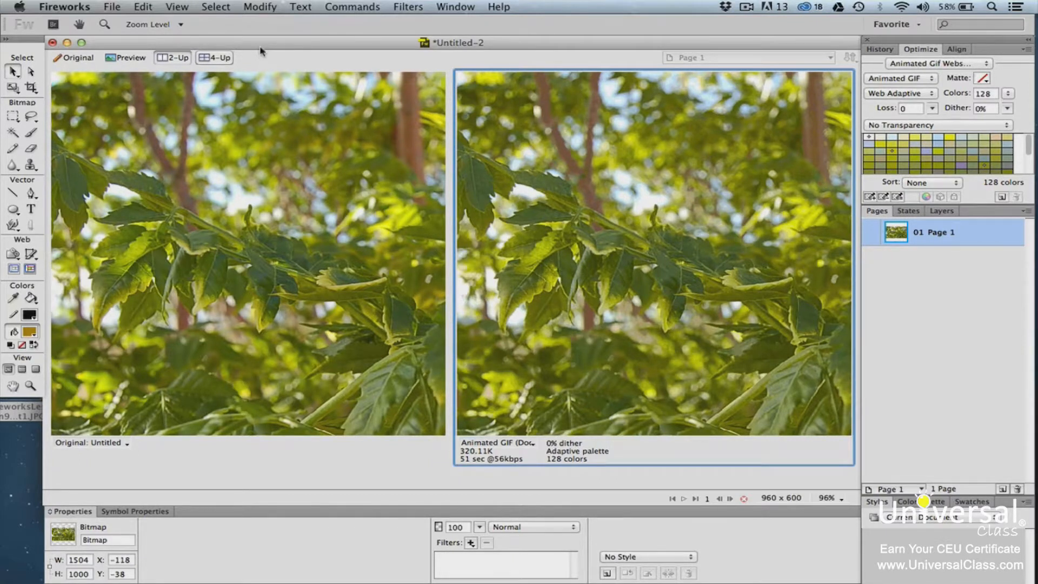
click(582, 154)
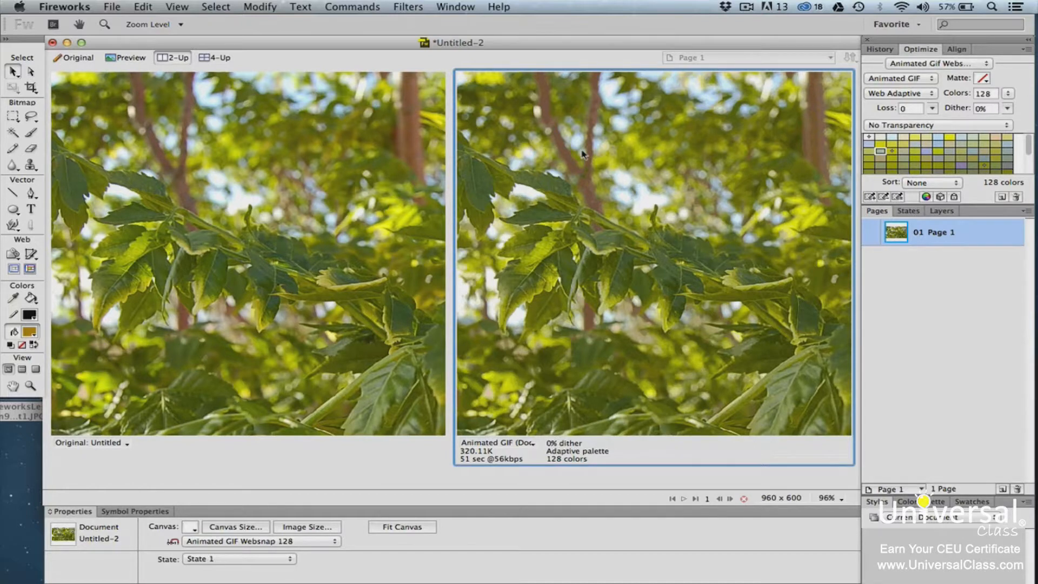
key(h)
drag(631, 201, 501, 247)
drag(678, 305, 518, 246)
key(v)
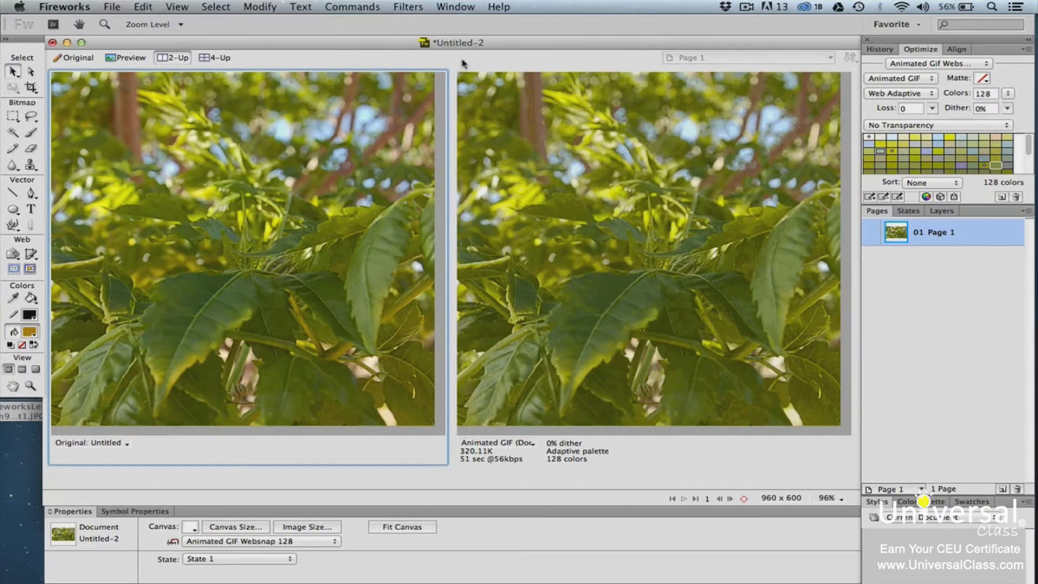
- In the original view, lasso the large leaves in the lower-right area with a 10-pixel feathered edge, about 662 by 472 pixels
click(78, 58)
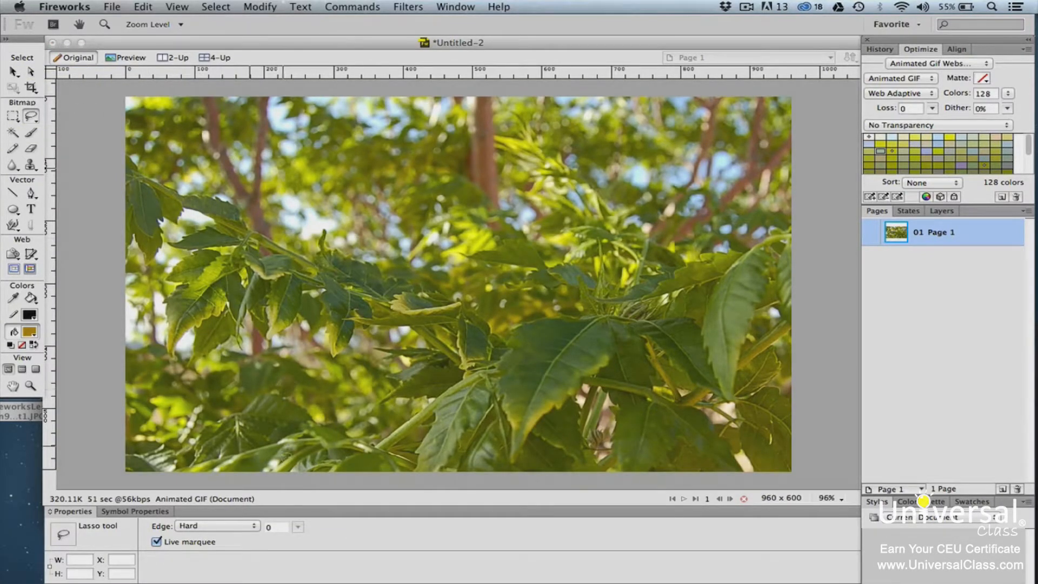
click(256, 529)
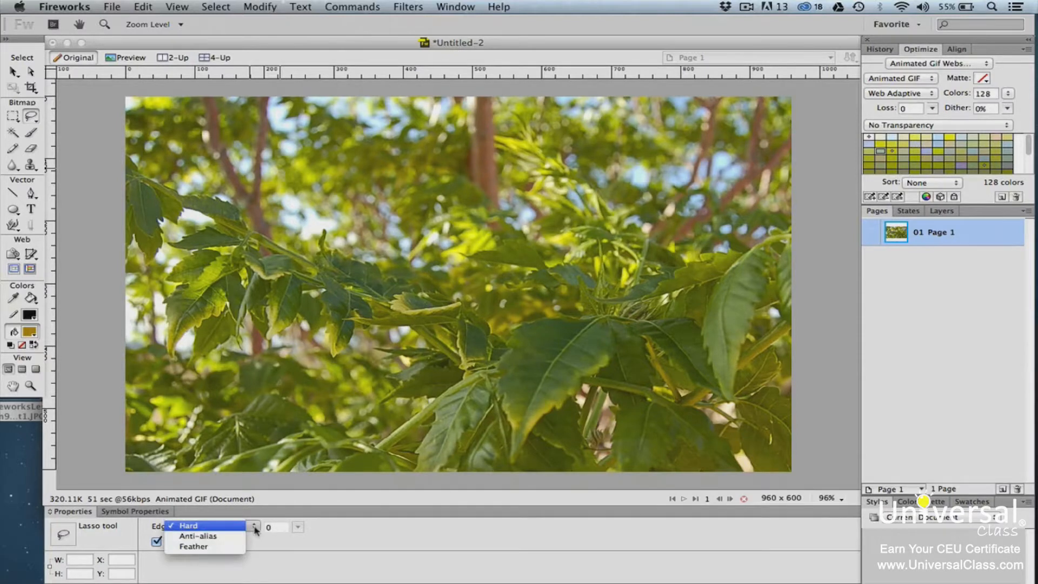
click(227, 547)
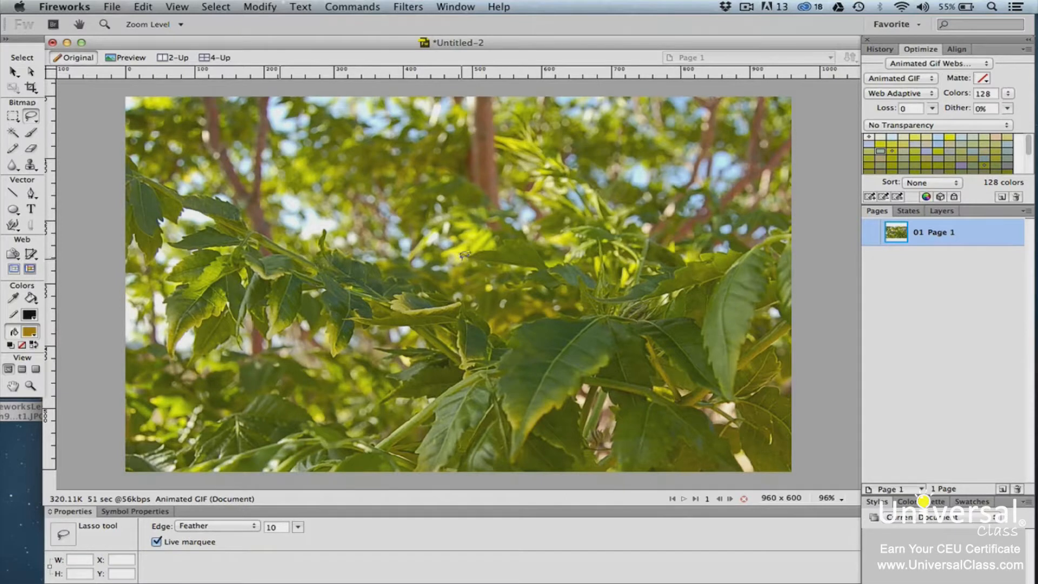
mouse_move(466, 255)
mouse_down()
mouse_move(633, 195)
mouse_move(662, 195)
mouse_move(699, 227)
mouse_move(783, 227)
mouse_move(797, 336)
mouse_move(790, 450)
mouse_move(767, 465)
mouse_move(667, 477)
mouse_move(355, 465)
mouse_move(350, 444)
mouse_move(453, 338)
mouse_move(443, 276)
mouse_move(480, 248)
mouse_up()
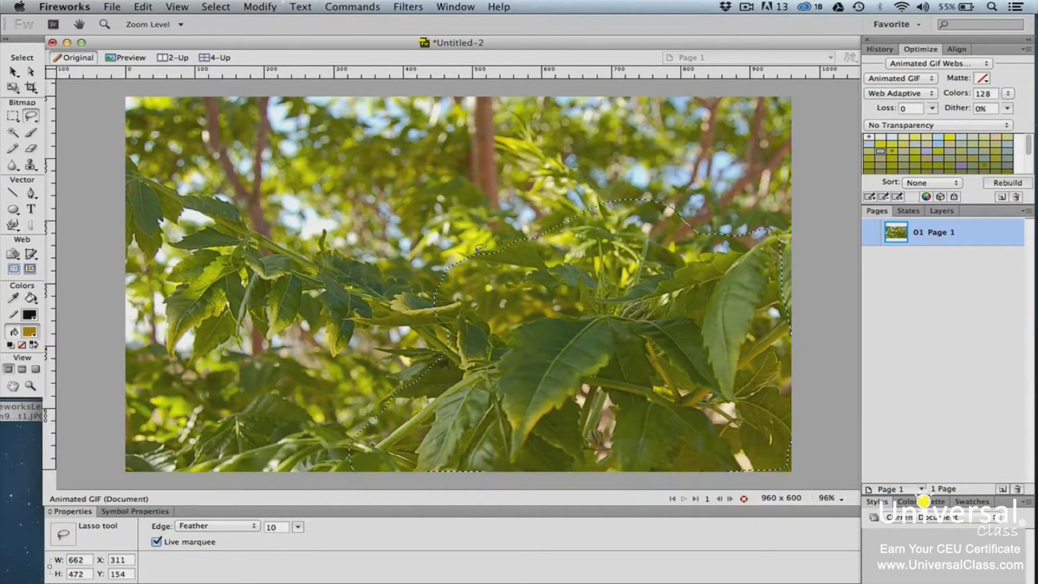
- Save the lassoed leaf selection as a selective JPEG mask and deselect it
click(276, 7)
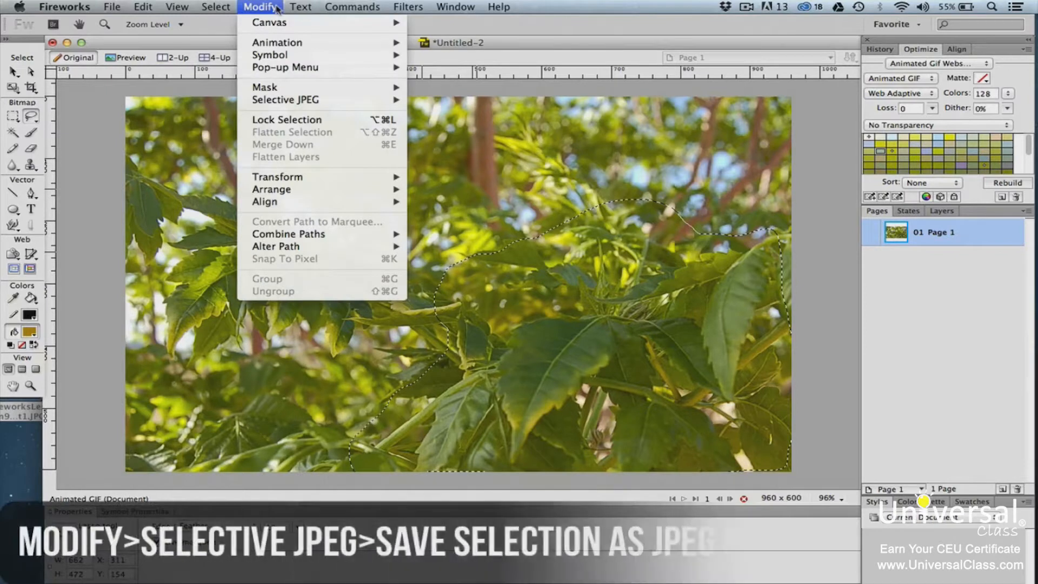
mouse_move(332, 102)
click(436, 102)
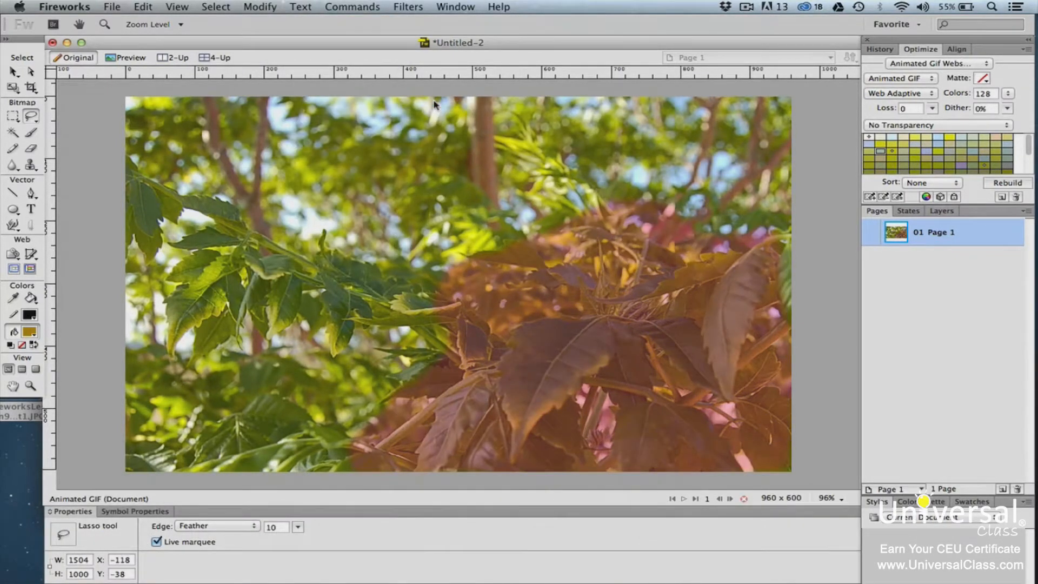
key(super+d)
- Show the image in the 2-Up preview and set the optimized version's preset to JPEG - Better Quality
click(178, 57)
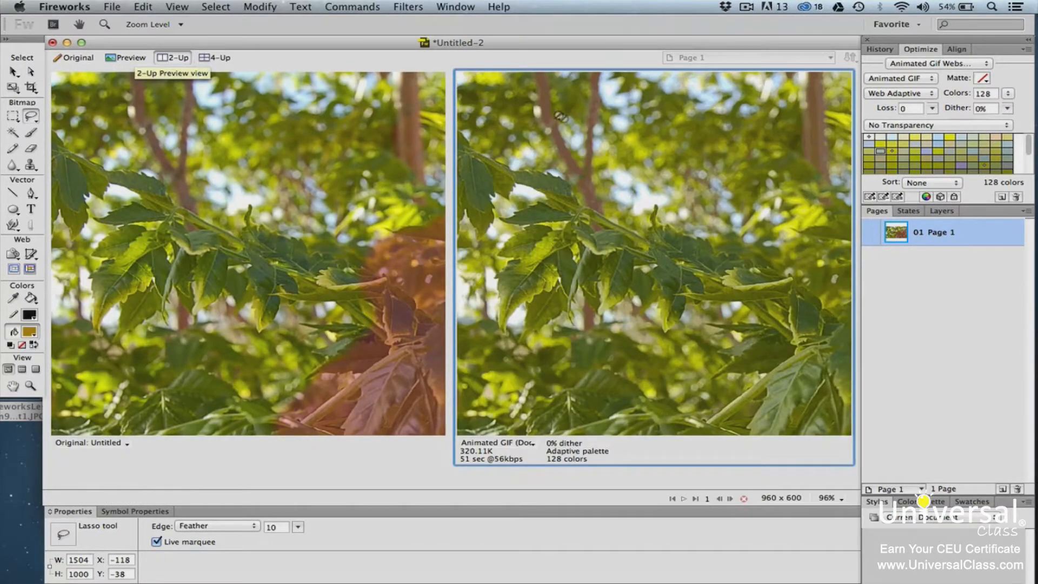
click(13, 72)
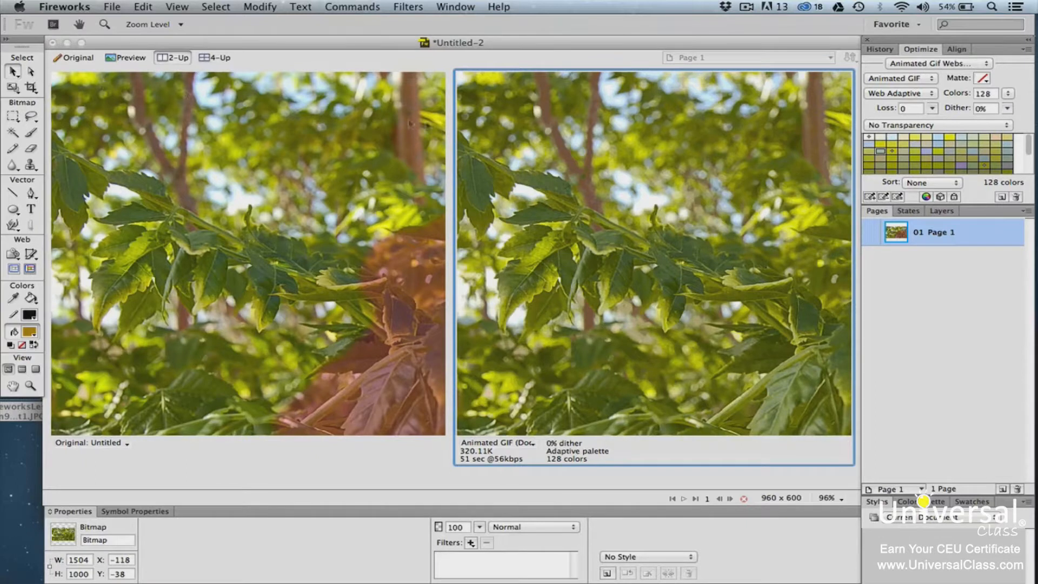
click(524, 157)
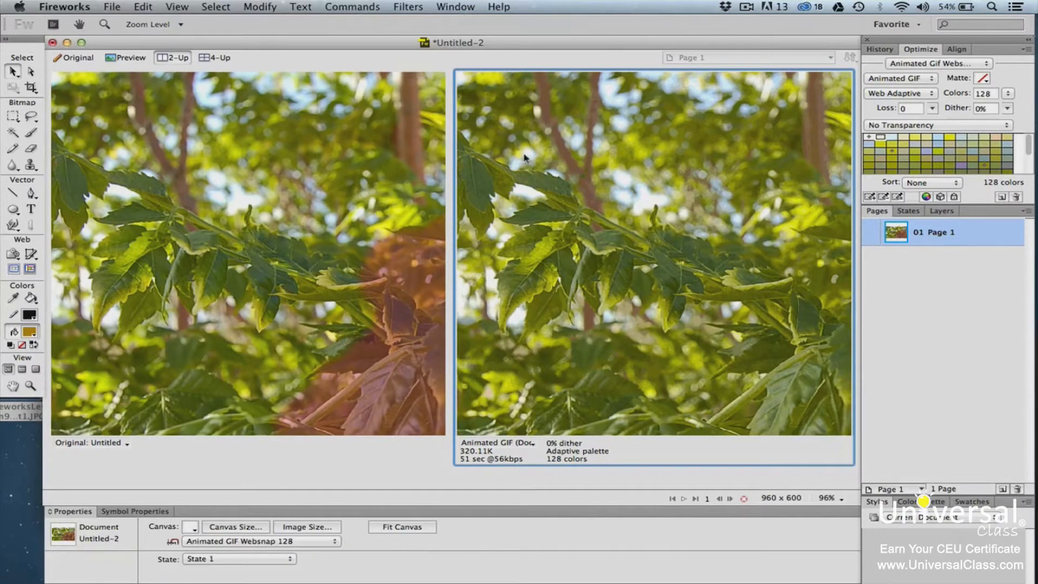
click(955, 64)
mouse_move(942, 8)
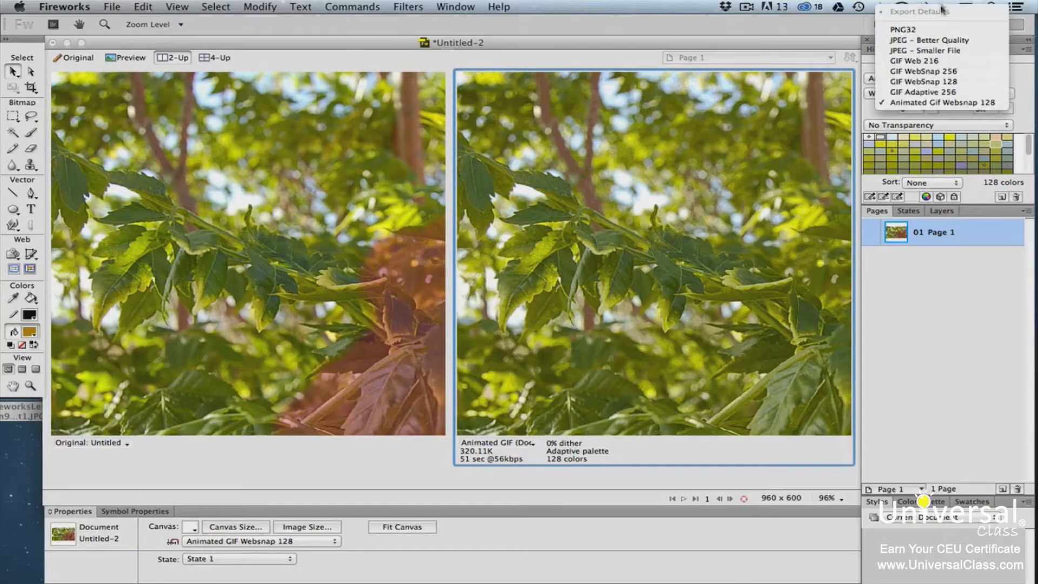
click(950, 41)
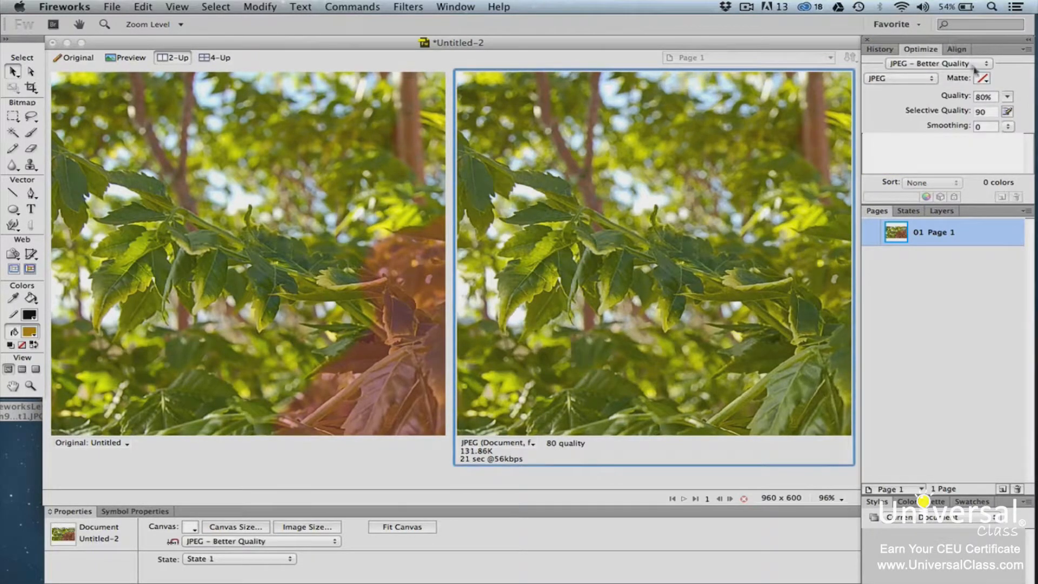
- Raise the JPEG quality to 95% and enable selective quality at 90 with text quality preserved
click(1006, 96)
drag(1007, 97, 1015, 90)
click(988, 113)
click(1006, 111)
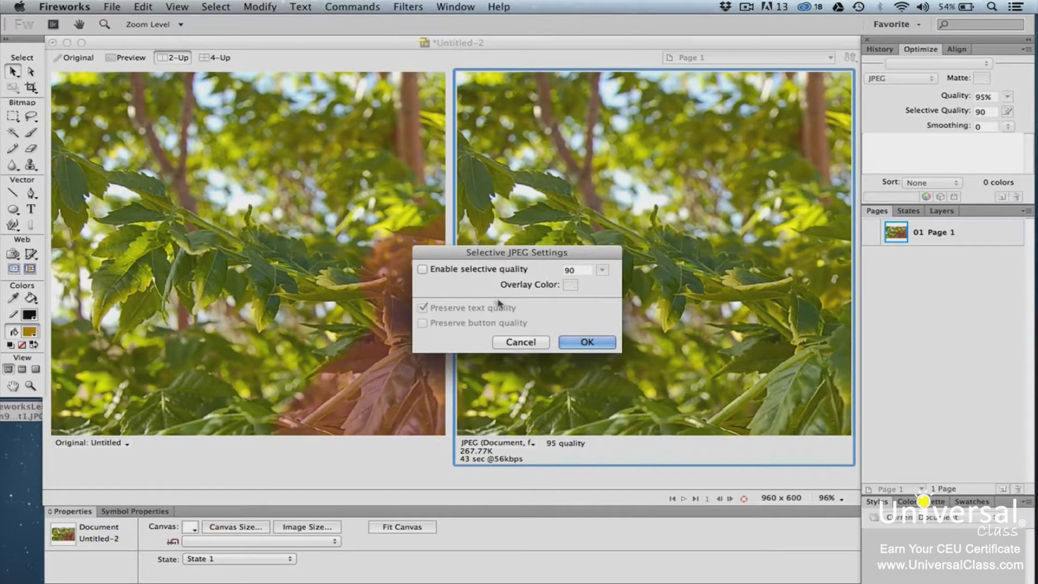
click(422, 269)
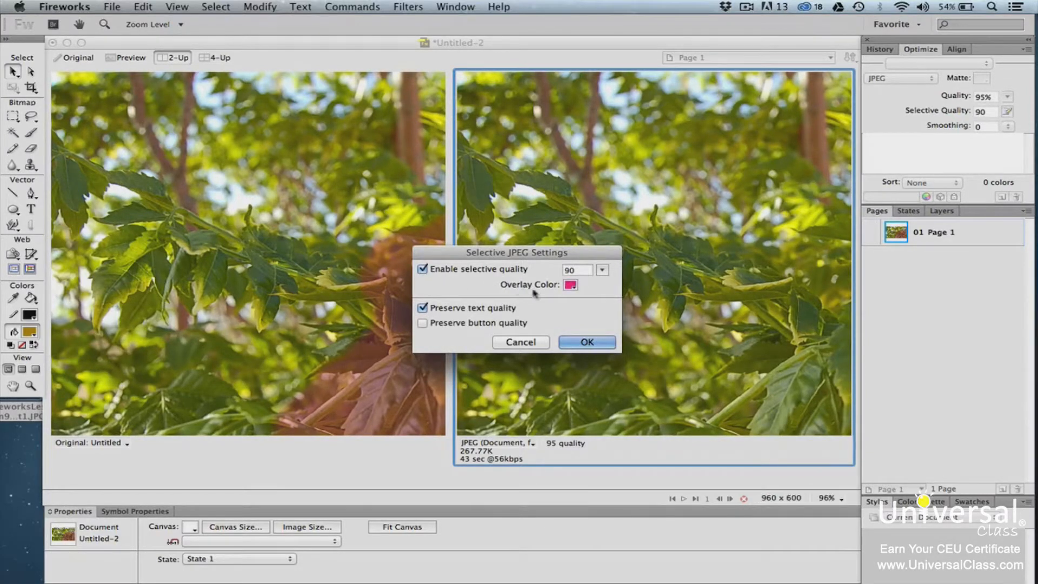
click(583, 343)
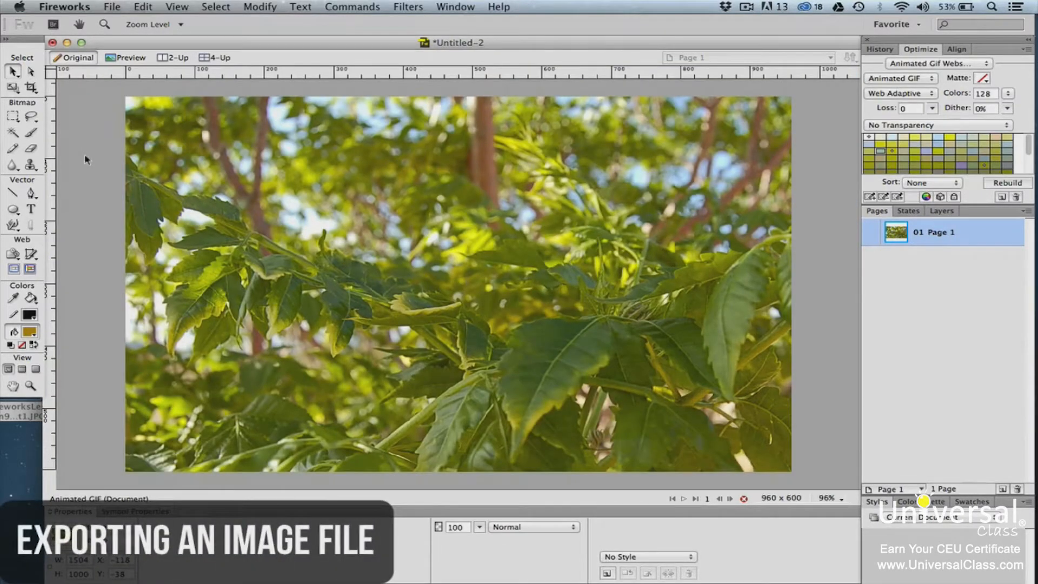
- Export the current page as Image1.gif to the Pictures folder using Images Only
click(112, 7)
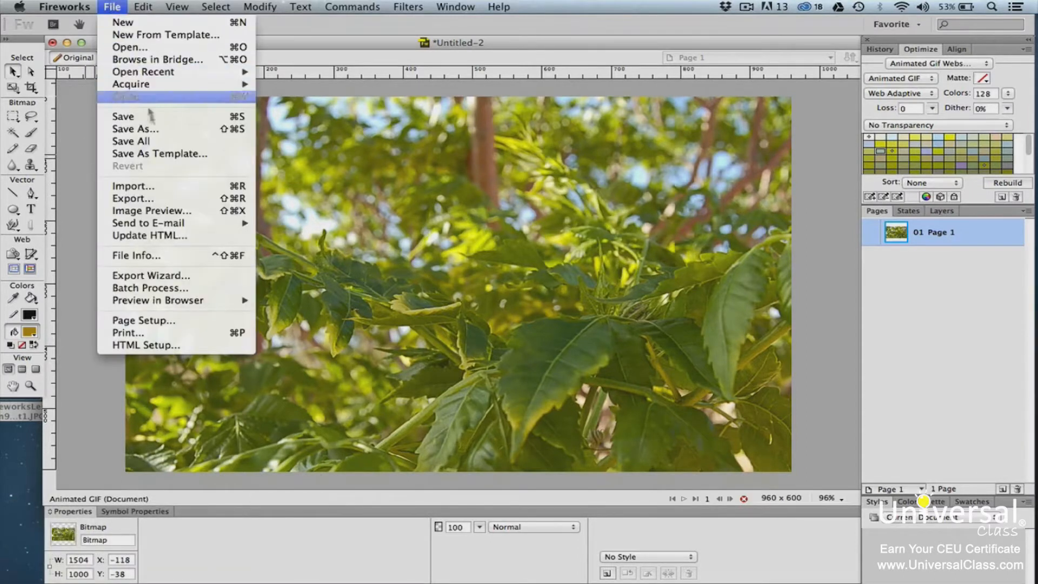
click(153, 198)
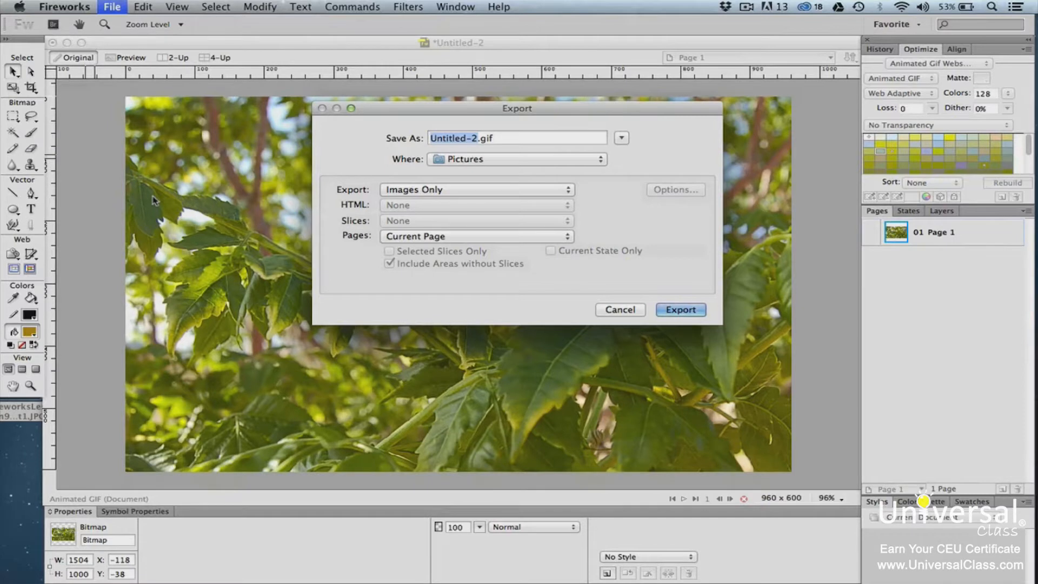
text(Imag)
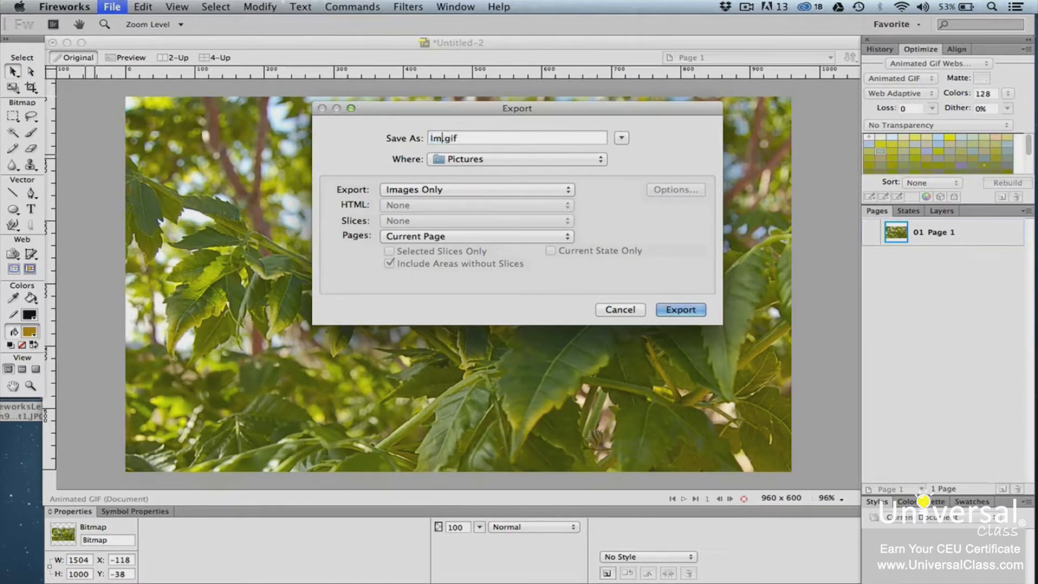
text(e1)
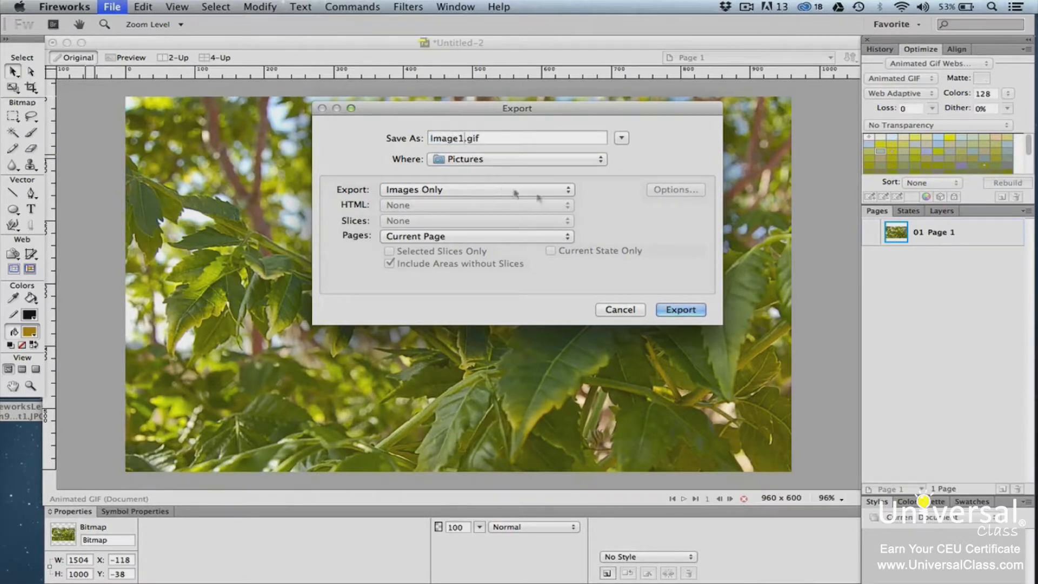
click(670, 309)
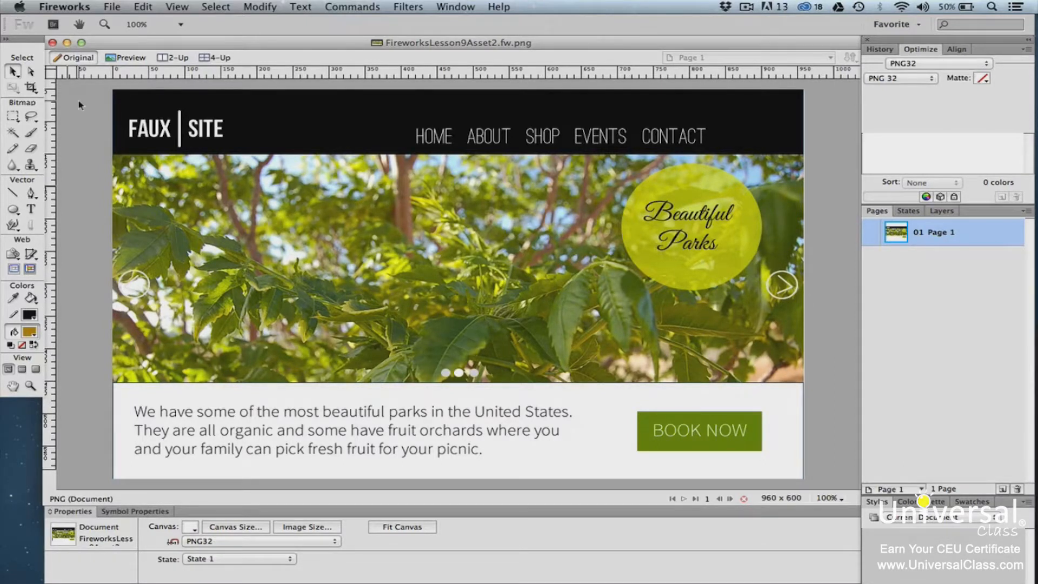
- Export the current page as FireworksLesson9Asset2.htm to the Pictures folder using HTML and Images, with images placed in a subfolder
click(112, 7)
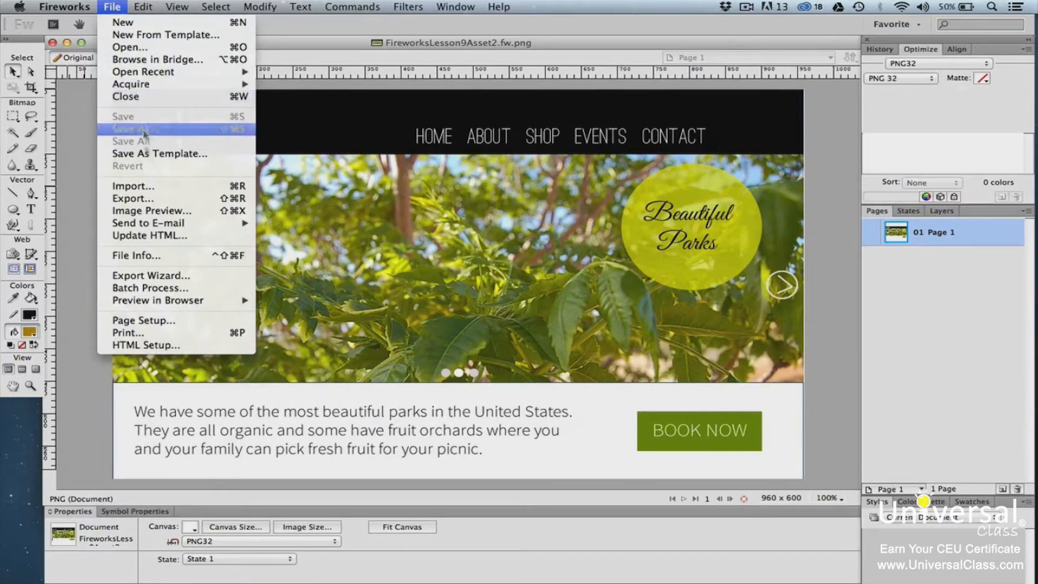
click(141, 198)
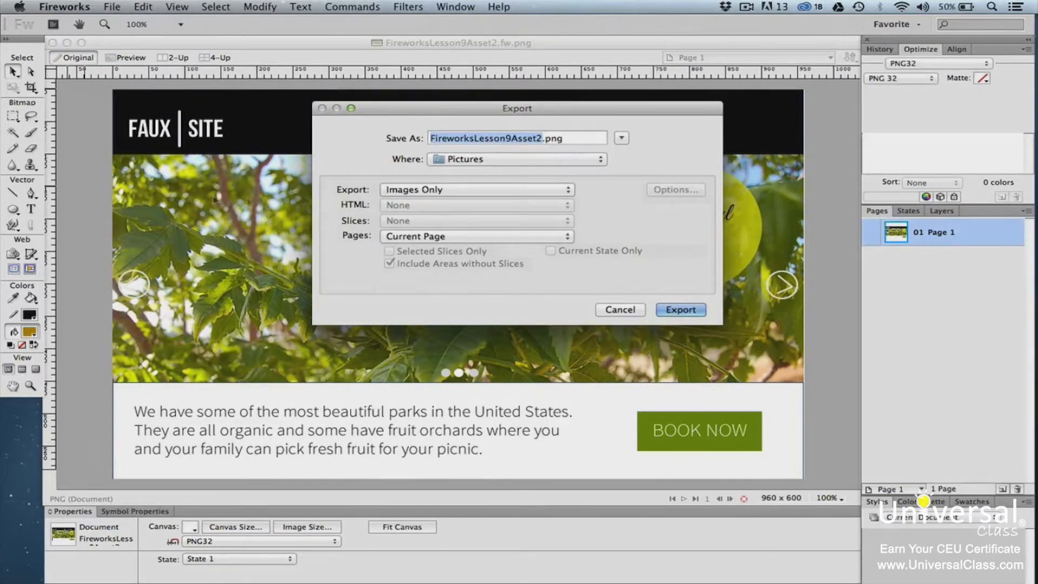
click(469, 190)
click(499, 178)
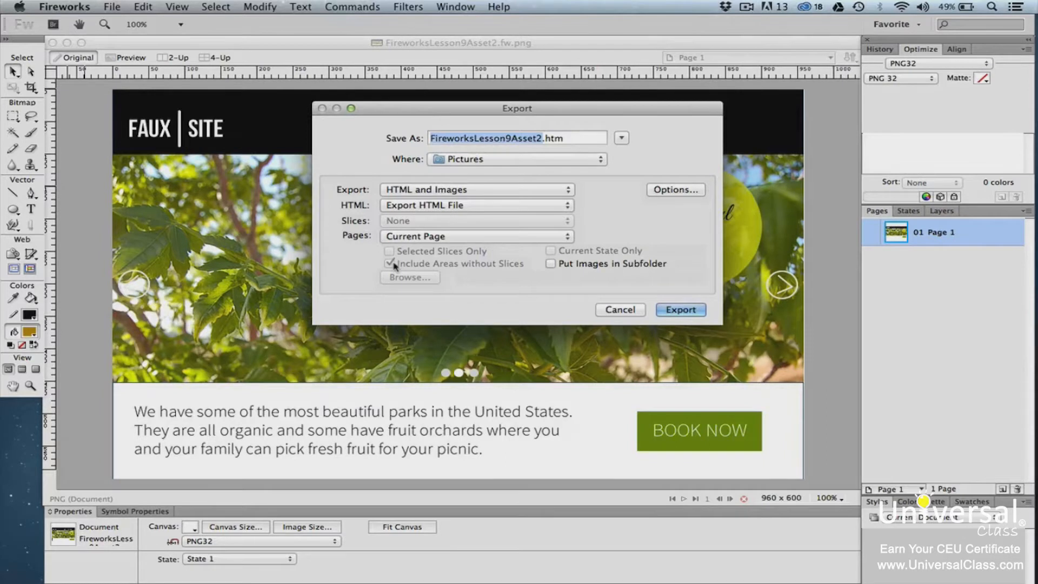
click(550, 264)
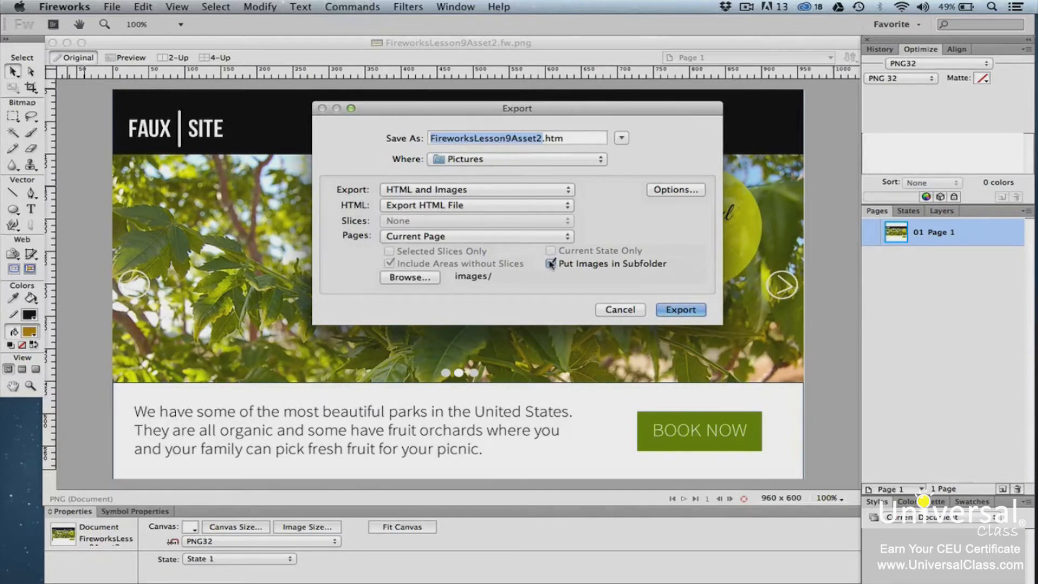
click(673, 310)
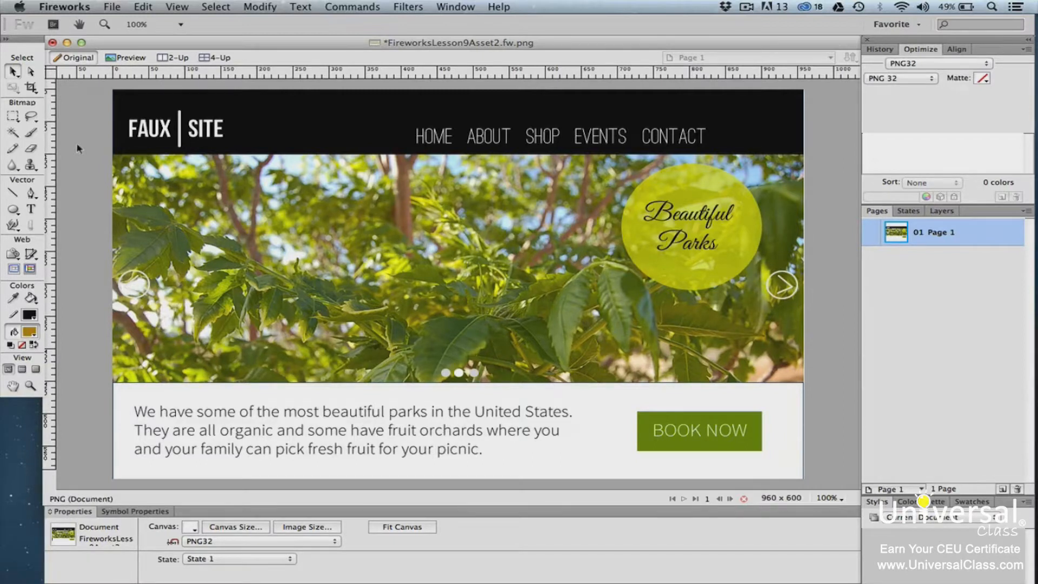
- Export the current page to the Pictures folder as CSS Sprites named FireworksLesson9Asset2.png
click(112, 7)
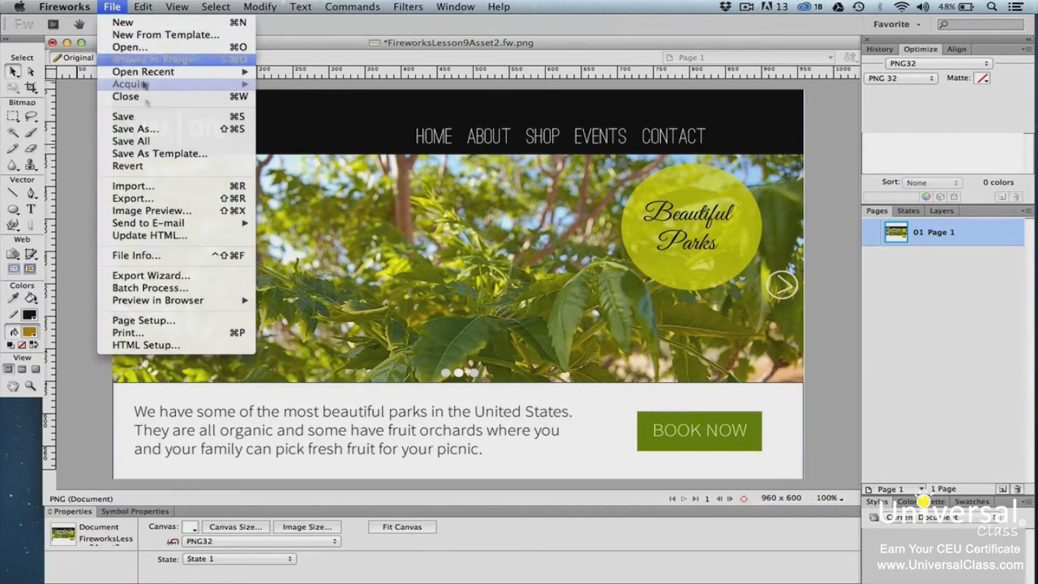
click(135, 198)
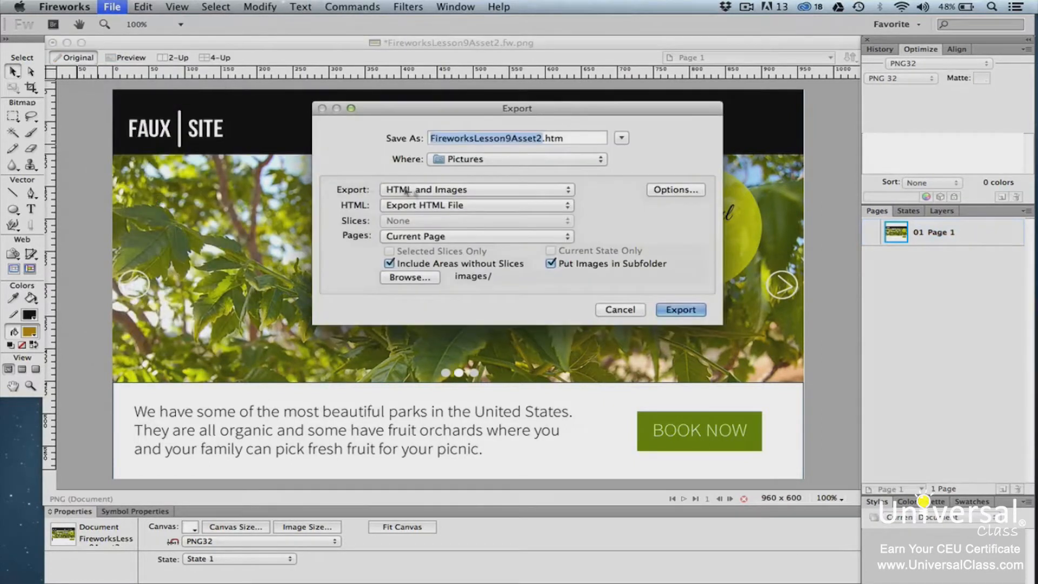
click(450, 189)
click(450, 244)
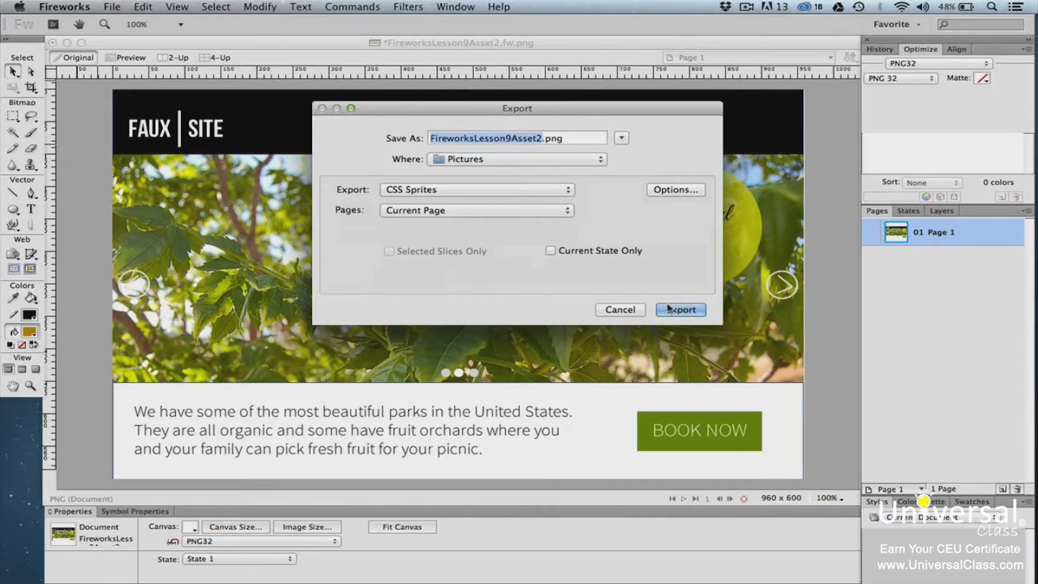
click(680, 309)
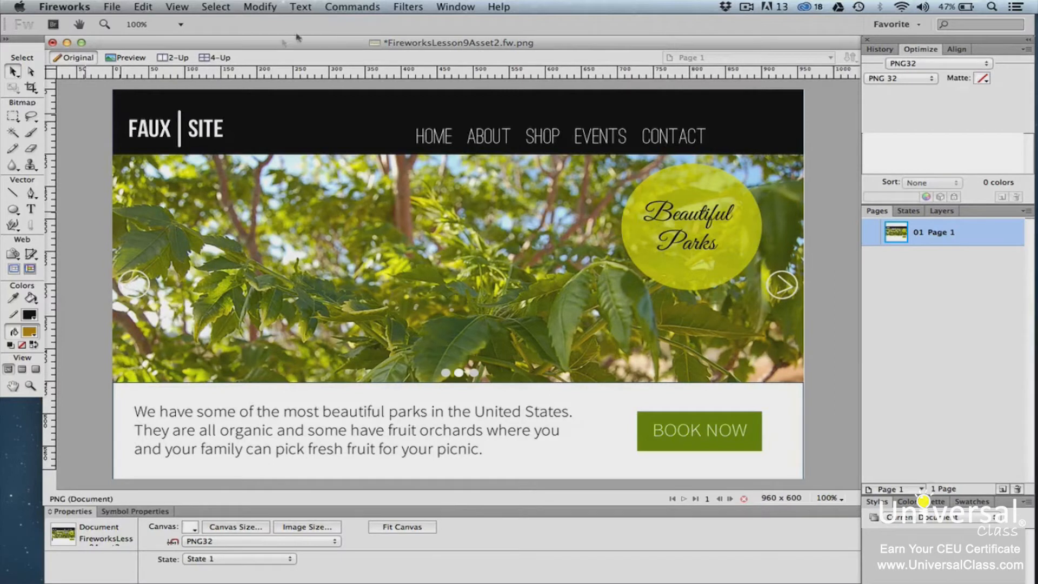
- Show the CSS properties and copy all of the CSS code for the page's background
click(449, 8)
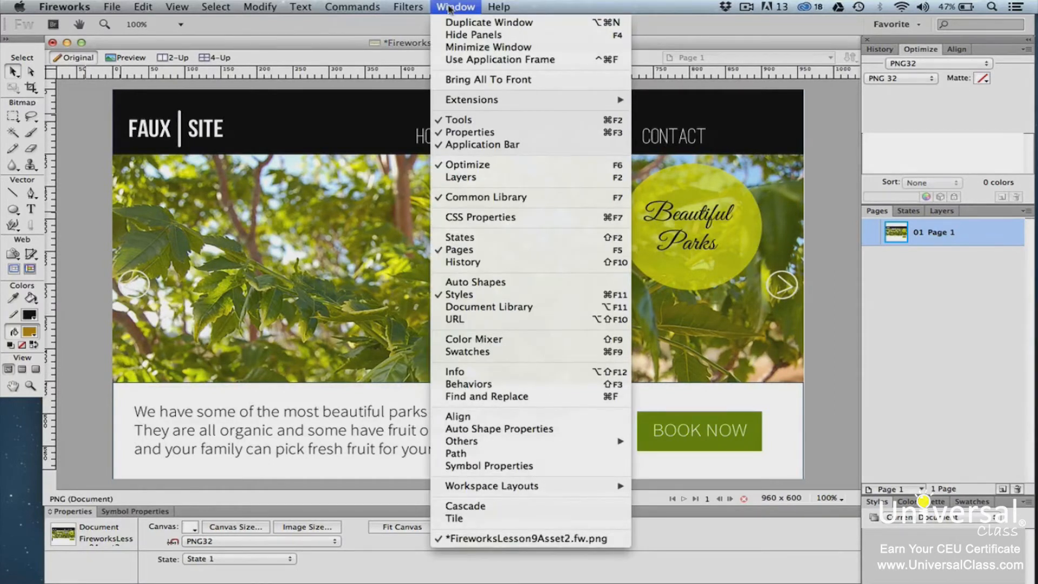
click(509, 216)
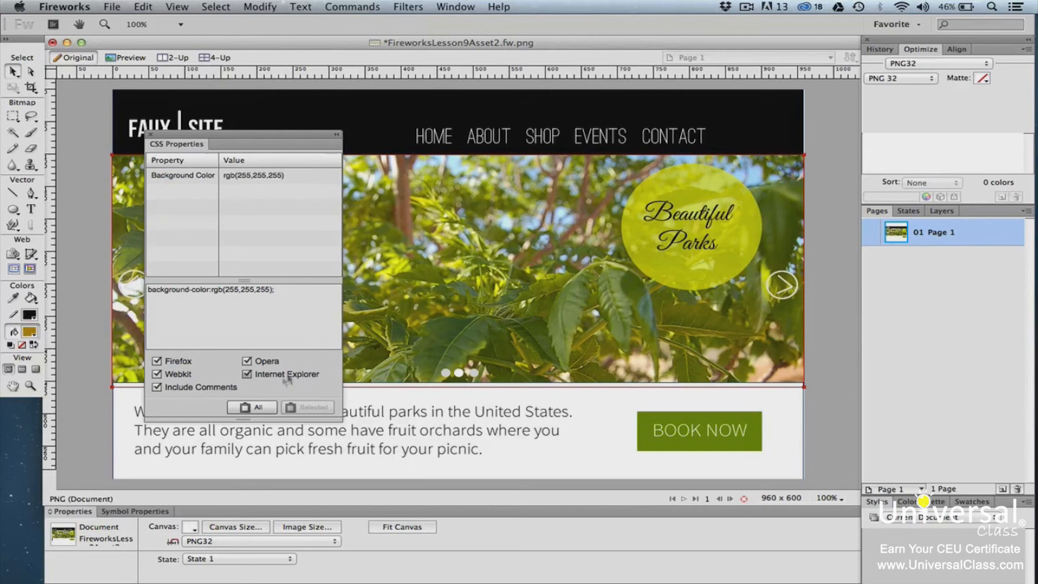
click(259, 408)
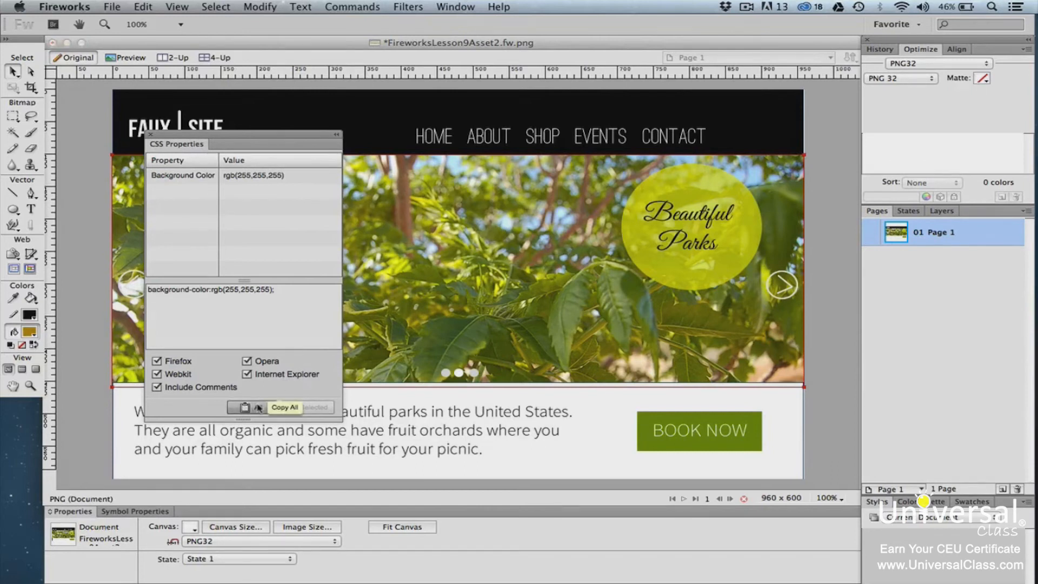